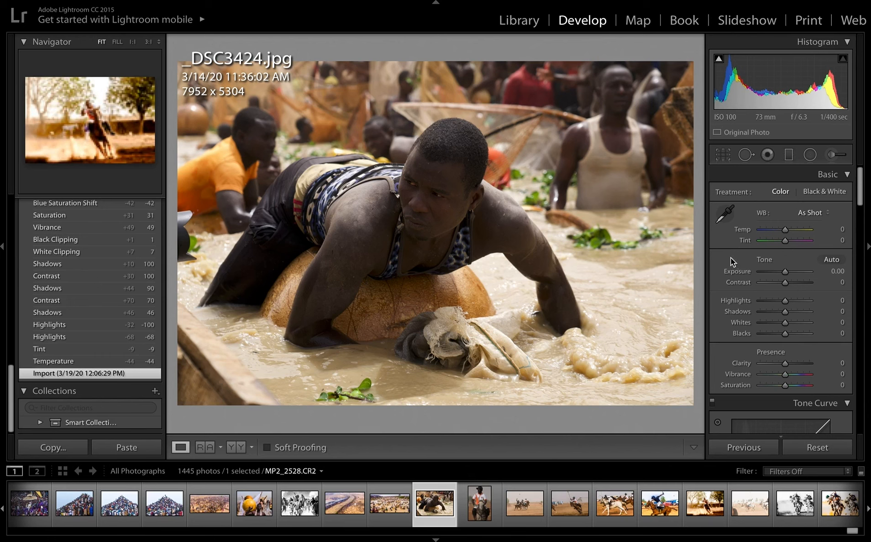
# Cool the photo's white balance by setting Temp to -45 and Tint to -8.
pyautogui.moveTo(787, 233); pyautogui.dragTo(774, 233)
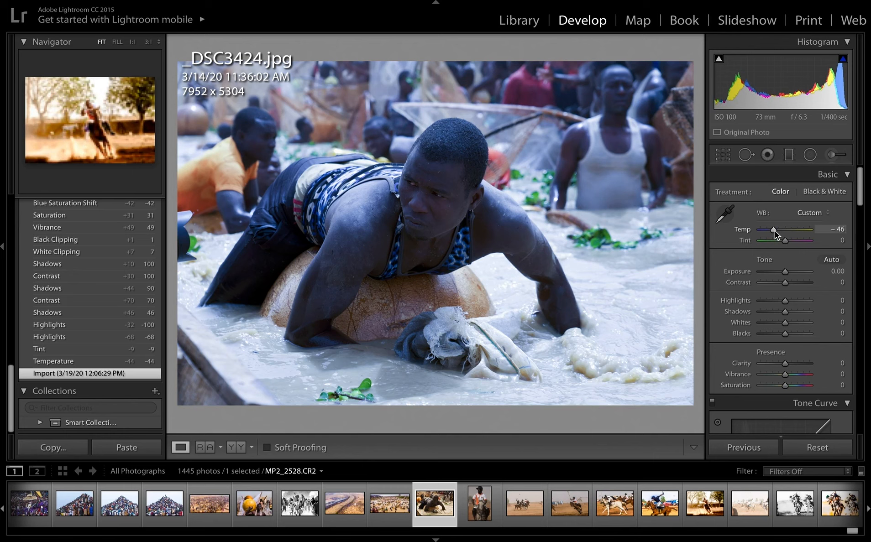
pyautogui.moveTo(774, 233); pyautogui.dragTo(775, 232)
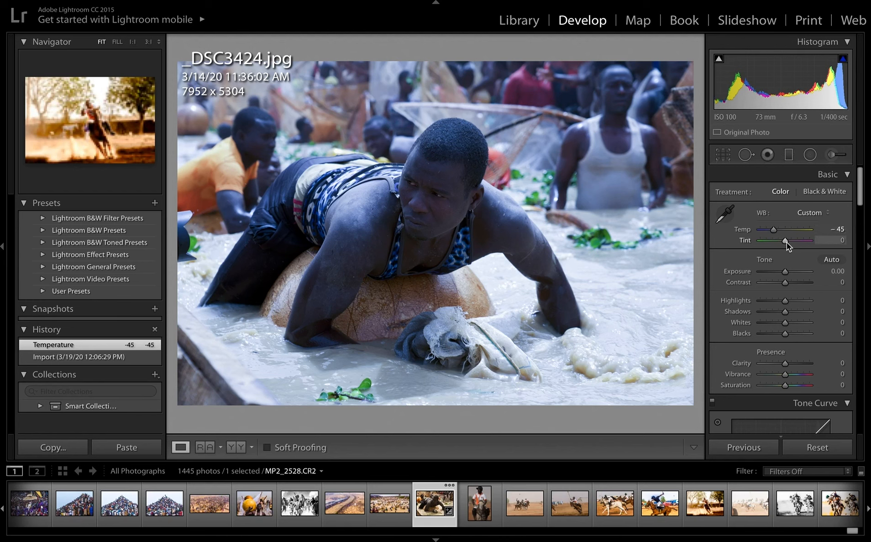
pyautogui.moveTo(787, 242); pyautogui.dragTo(785, 244)
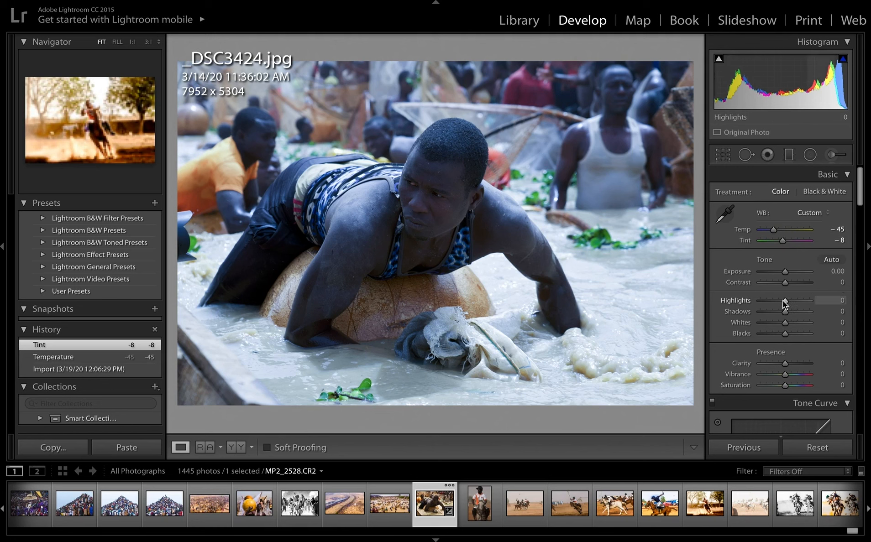
# Set the photo's basic tone values to Highlights -100, Shadows +66 and Contrast +70.
pyautogui.moveTo(785, 302); pyautogui.dragTo(734, 300)
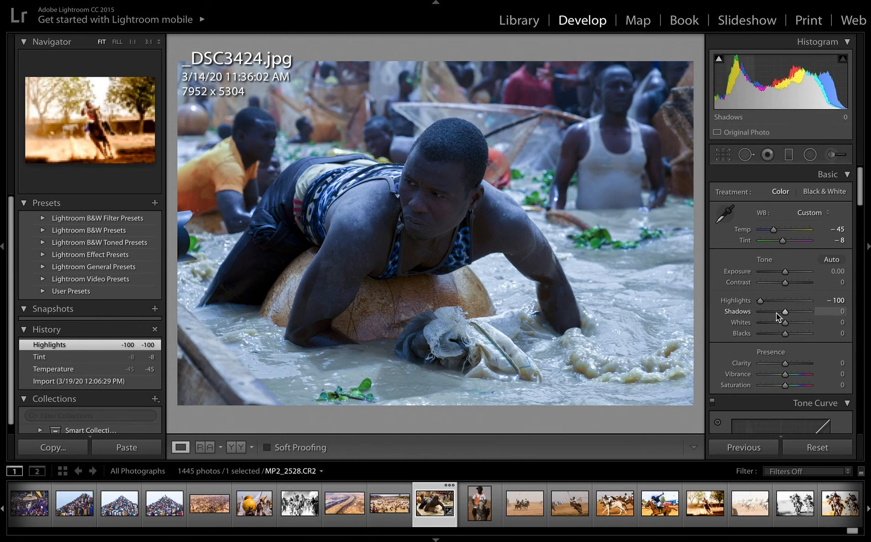
pyautogui.moveTo(784, 312); pyautogui.dragTo(801, 314)
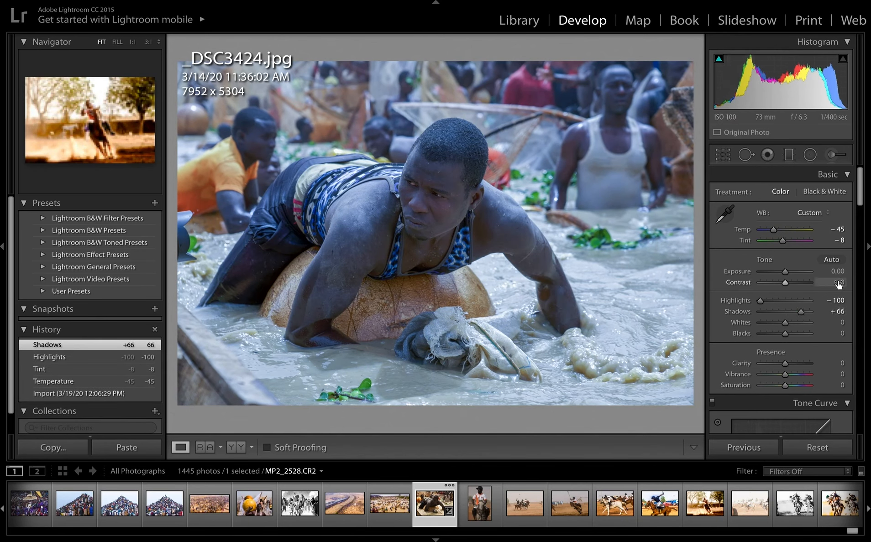
pyautogui.moveTo(786, 284); pyautogui.dragTo(803, 286)
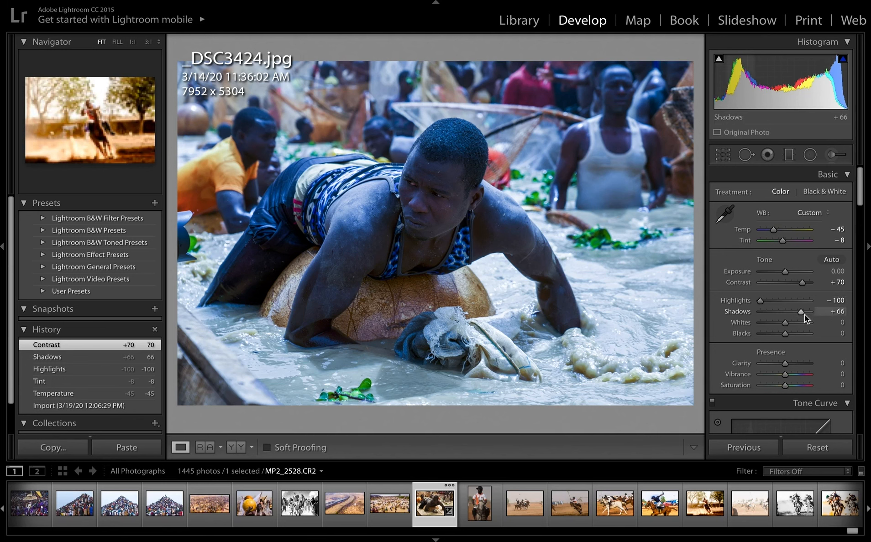
# Raise Shadows to +100 and set the clipping values to Whites +7 and Blacks +2.
pyautogui.moveTo(802, 314); pyautogui.dragTo(806, 315)
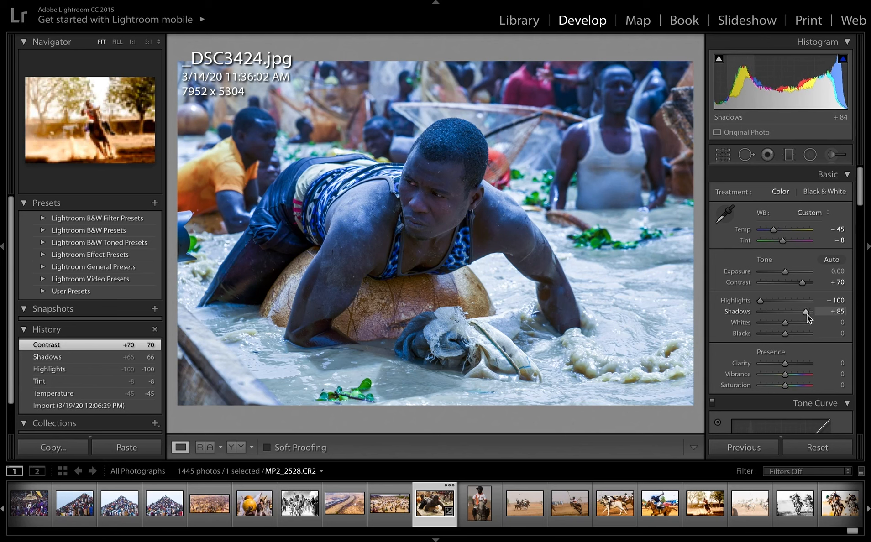
pyautogui.moveTo(807, 314); pyautogui.dragTo(809, 315)
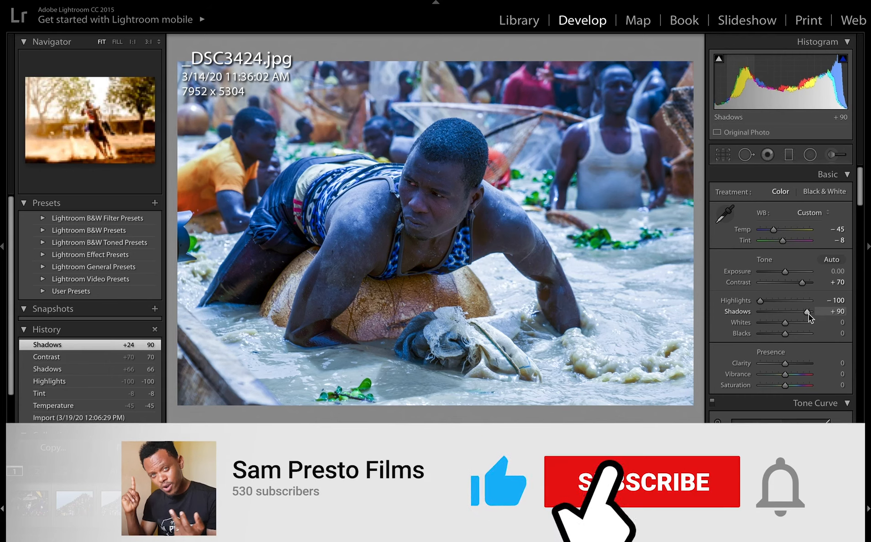
pyautogui.moveTo(808, 314); pyautogui.dragTo(812, 315)
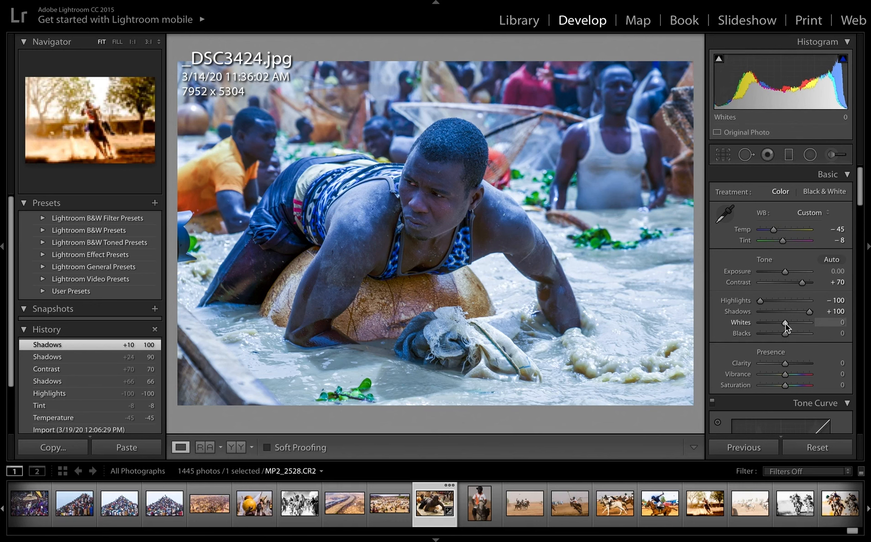
pyautogui.moveTo(785, 324); pyautogui.dragTo(787, 325)
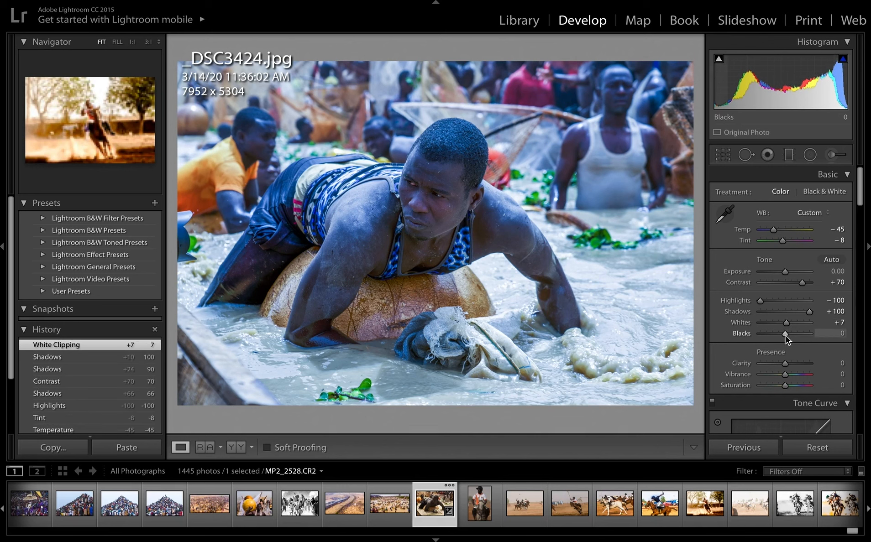
pyautogui.moveTo(786, 336); pyautogui.dragTo(786, 336)
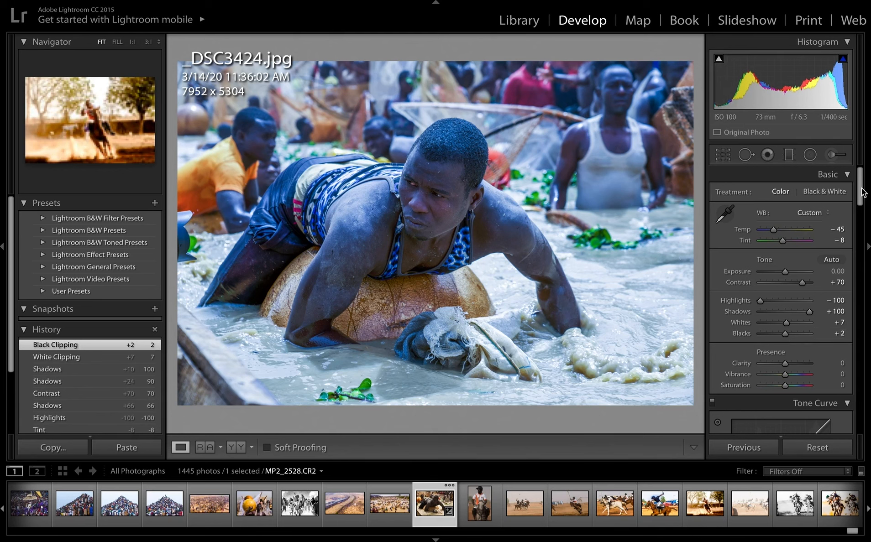
# Boost the photo's overall color by setting Vibrance to +50 and Saturation to +31.
pyautogui.moveTo(863, 191)
pyautogui.mouseDown()
pyautogui.moveTo(865, 228)
pyautogui.moveTo(865, 202)
pyautogui.mouseUp()
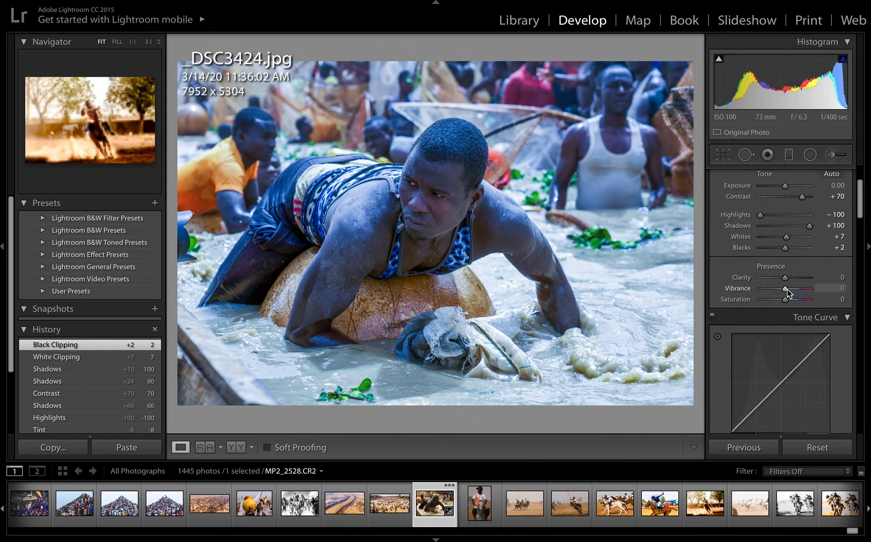
pyautogui.moveTo(787, 290); pyautogui.dragTo(799, 294)
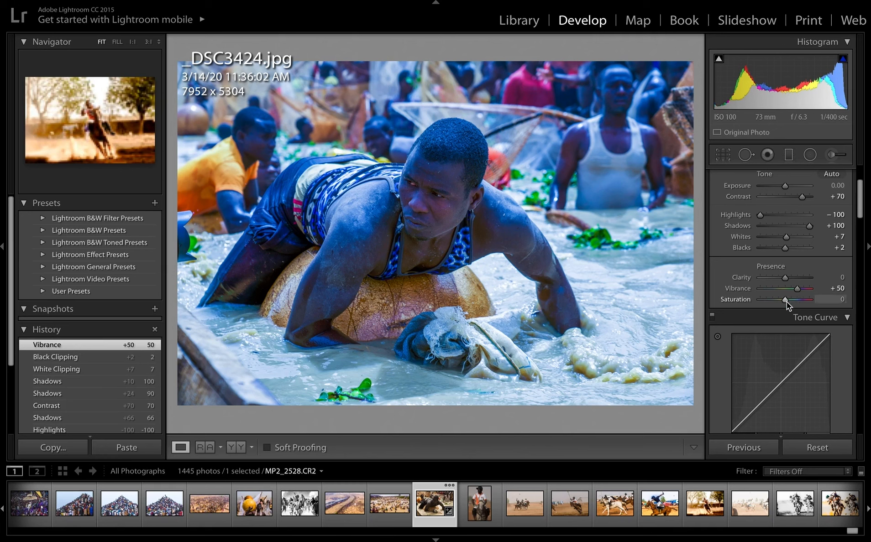
pyautogui.moveTo(786, 303); pyautogui.dragTo(794, 302)
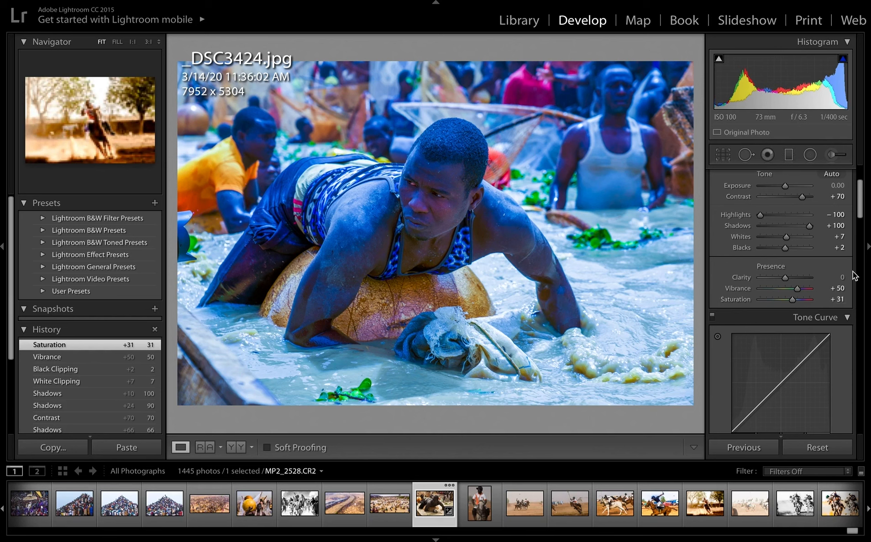
# Reduce the saturation of the blue tones to -45 in the HSL adjustments.
pyautogui.moveTo(860, 213); pyautogui.dragTo(863, 259)
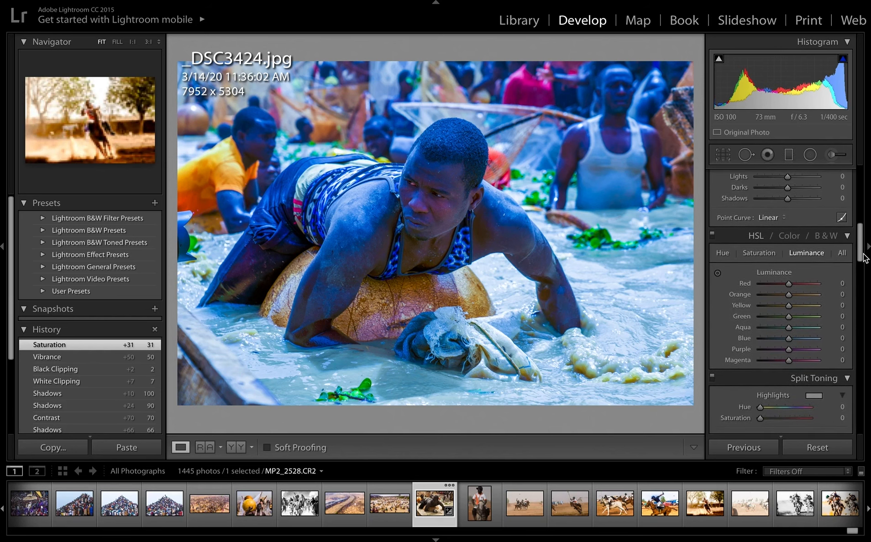
pyautogui.click(768, 254)
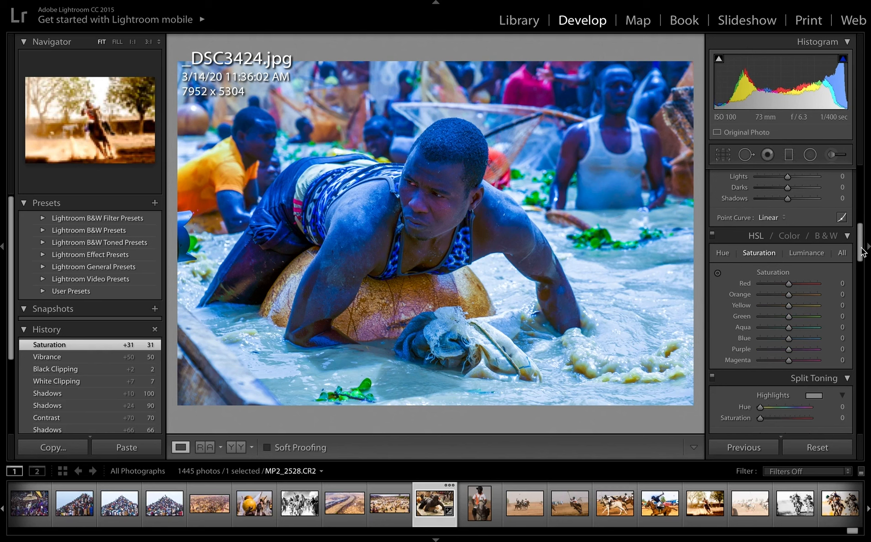
pyautogui.moveTo(862, 253); pyautogui.dragTo(861, 253)
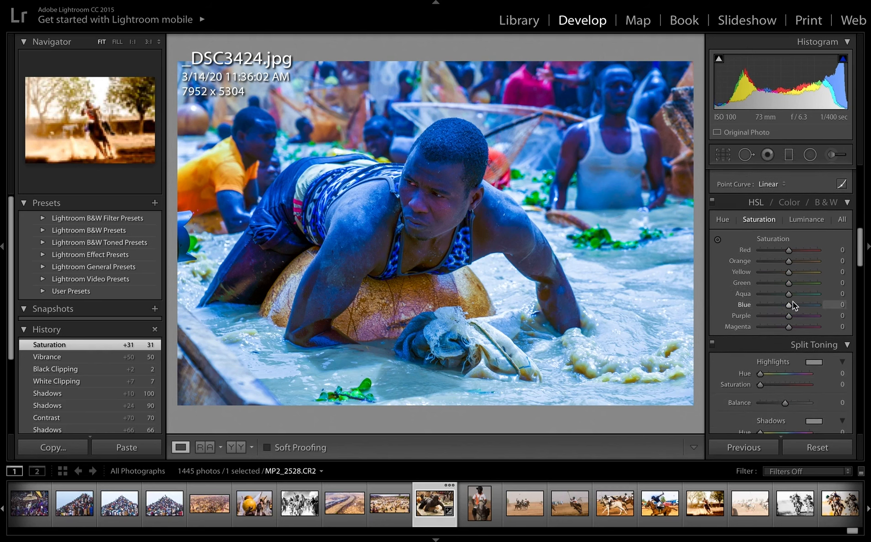
pyautogui.moveTo(790, 304); pyautogui.dragTo(770, 307)
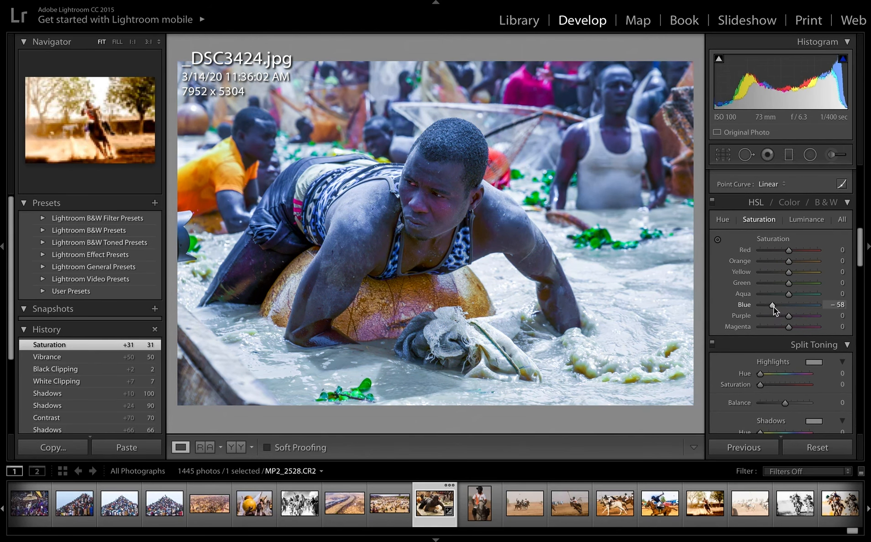
pyautogui.moveTo(773, 307); pyautogui.dragTo(776, 306)
pyautogui.moveTo(775, 306); pyautogui.dragTo(777, 305)
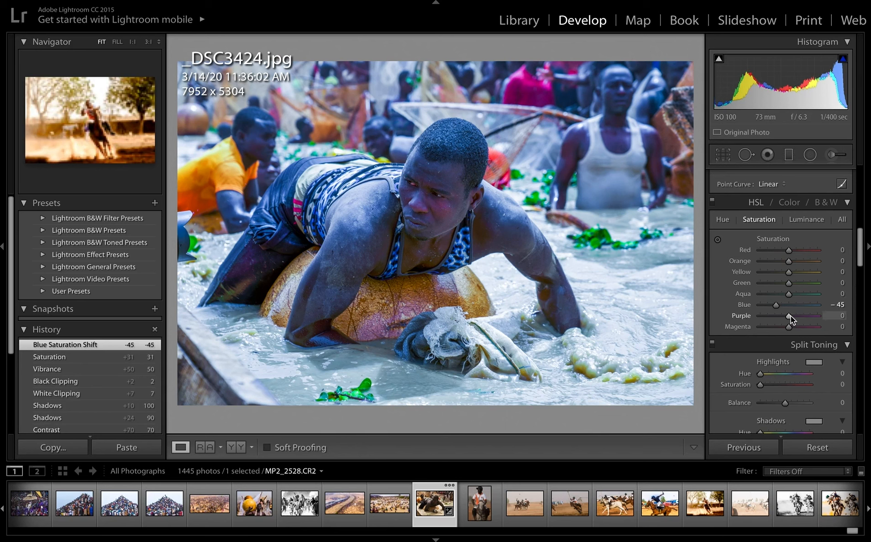
# Reduce the HSL saturation of the purple tones to -68 and the magenta tones to -29.
pyautogui.moveTo(791, 316); pyautogui.dragTo(772, 318)
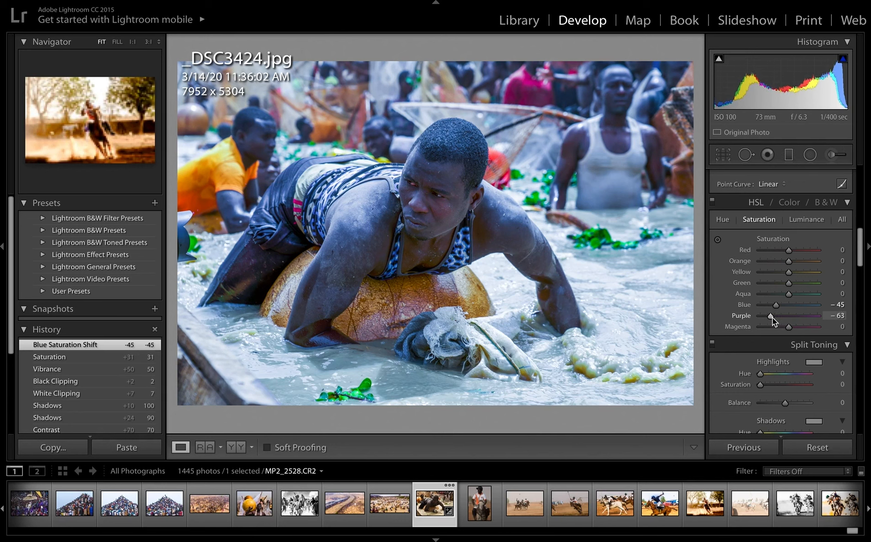
pyautogui.moveTo(772, 318); pyautogui.dragTo(771, 318)
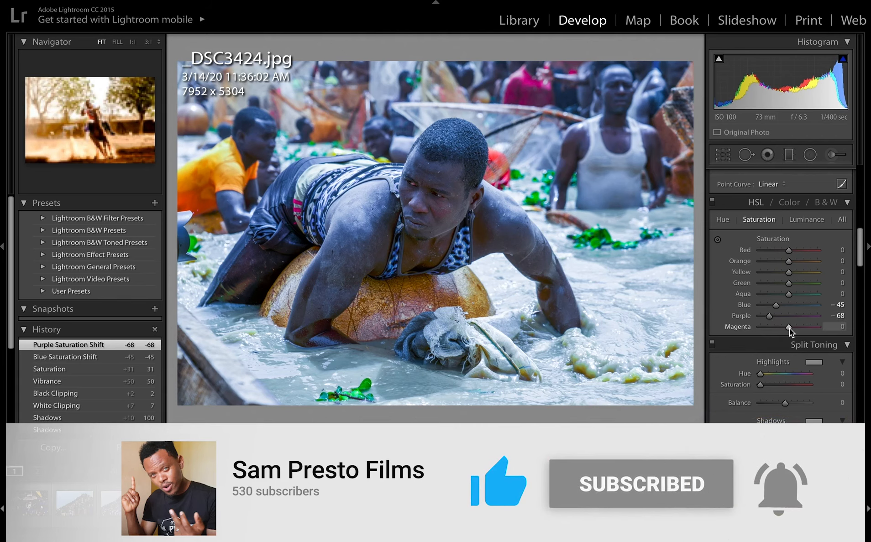
pyautogui.moveTo(790, 327); pyautogui.dragTo(781, 329)
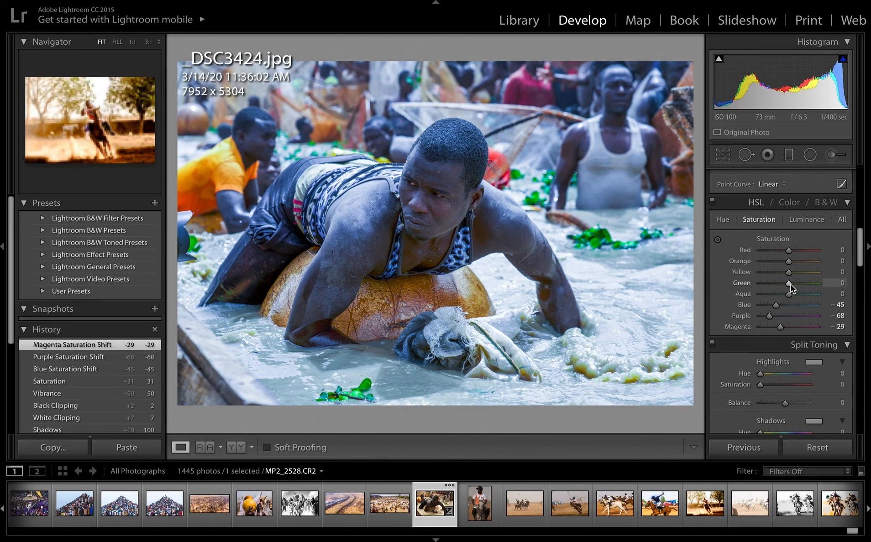
# Increase the HSL saturation of the green tones to +25 and the aqua tones to +49.
pyautogui.moveTo(792, 285); pyautogui.dragTo(796, 285)
pyautogui.moveTo(796, 286); pyautogui.dragTo(798, 286)
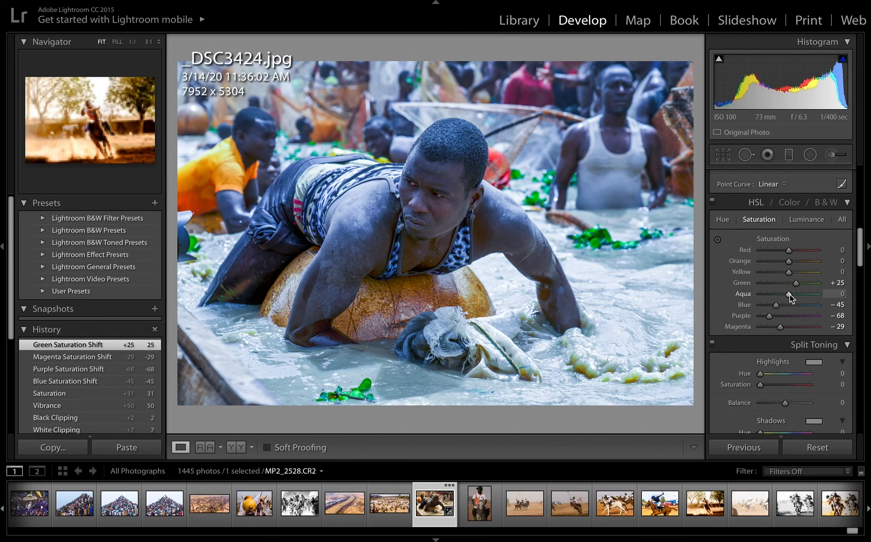
pyautogui.moveTo(791, 295); pyautogui.dragTo(804, 296)
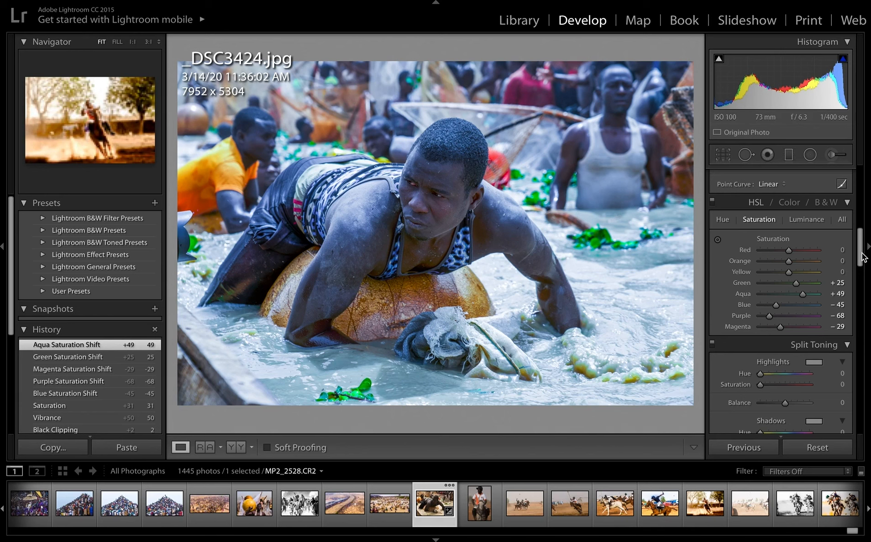
# Readjust the photo's white balance to Temp -13 and Tint -12.
pyautogui.moveTo(862, 258); pyautogui.dragTo(863, 187)
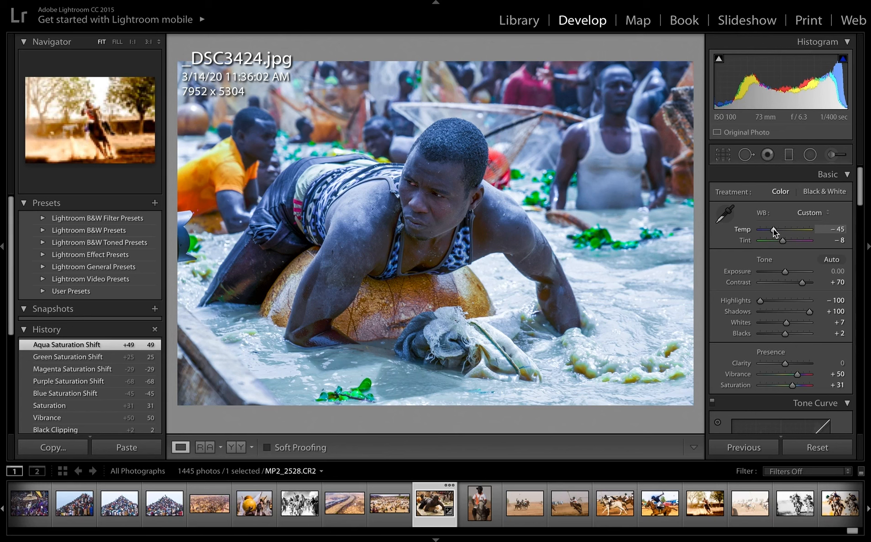
pyautogui.moveTo(774, 229); pyautogui.dragTo(782, 230)
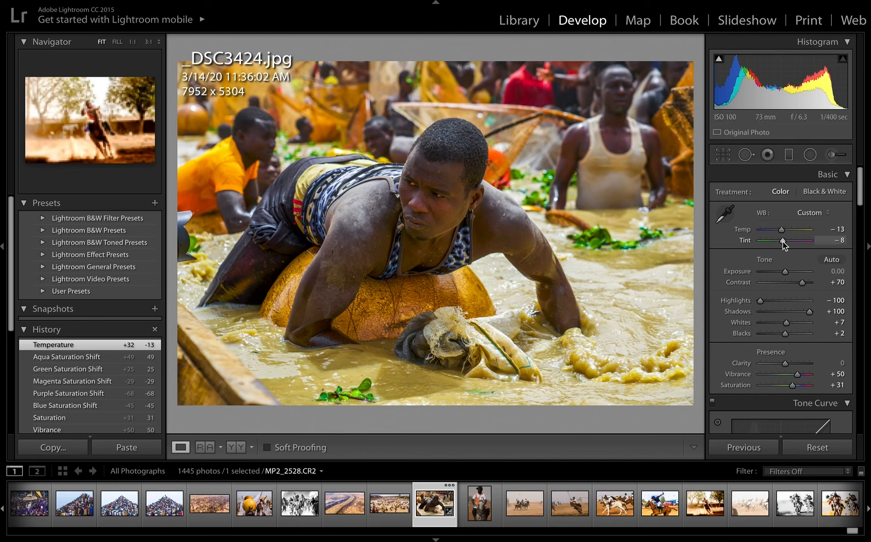
pyautogui.moveTo(783, 243); pyautogui.dragTo(782, 243)
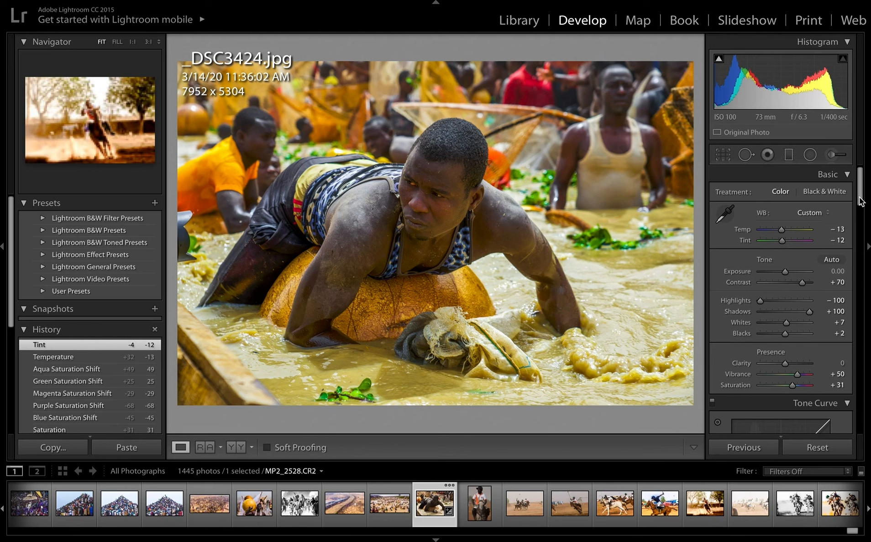
# Set the photo's presence values to Clarity +83, Vibrance +78 and Saturation +43.
pyautogui.moveTo(861, 201); pyautogui.dragTo(860, 214)
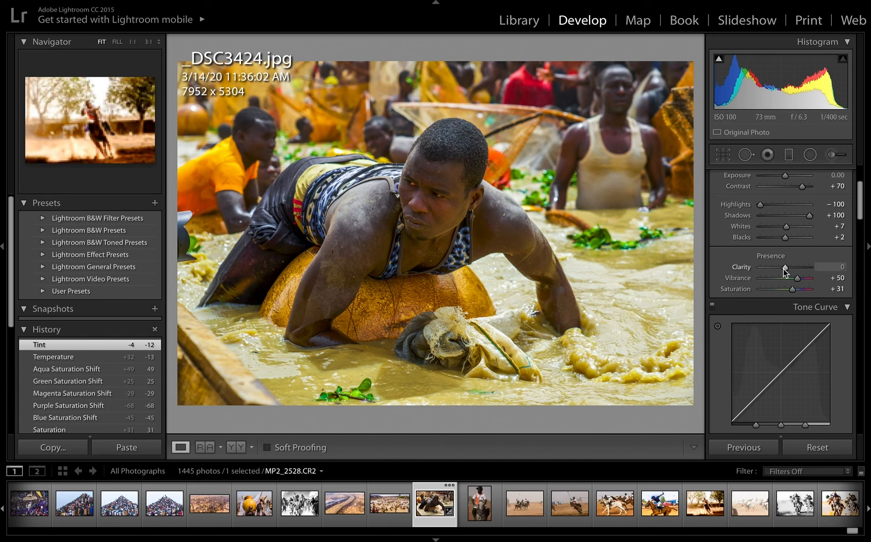
pyautogui.moveTo(785, 268); pyautogui.dragTo(793, 269)
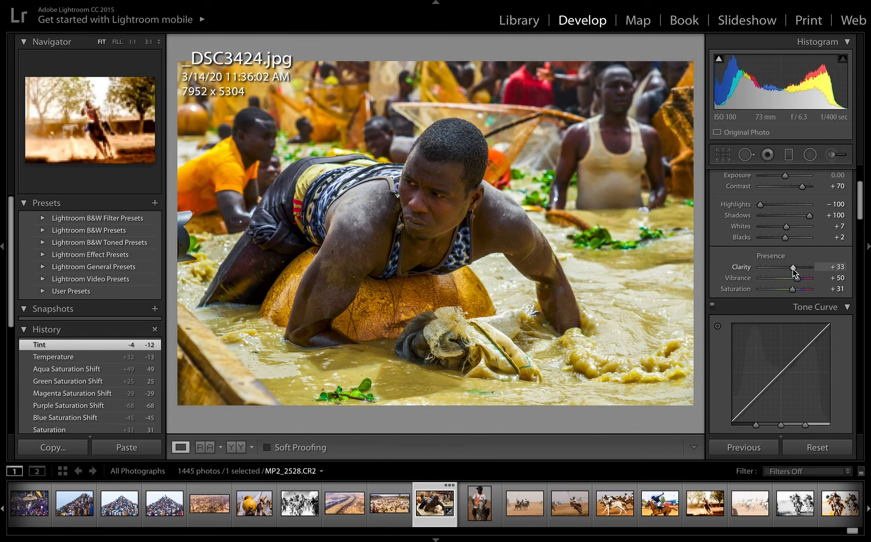
pyautogui.moveTo(793, 270); pyautogui.dragTo(805, 270)
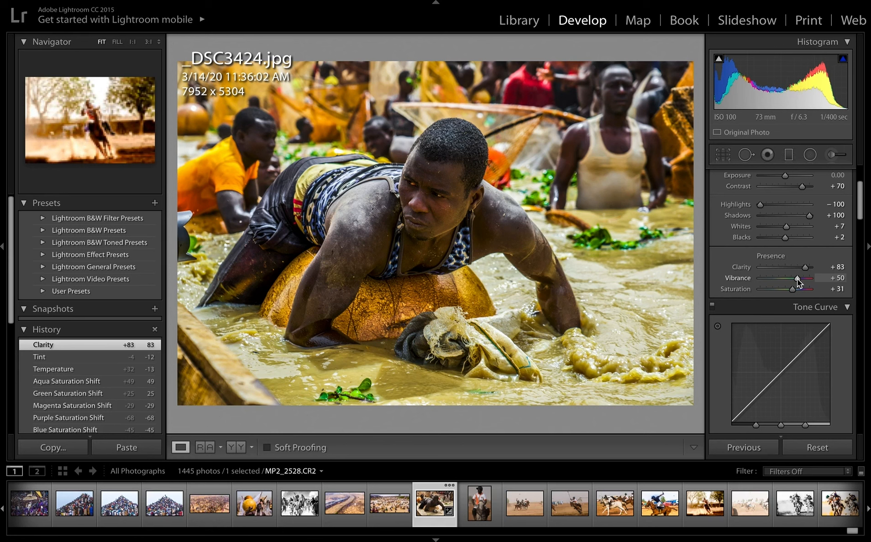
pyautogui.moveTo(797, 279); pyautogui.dragTo(804, 279)
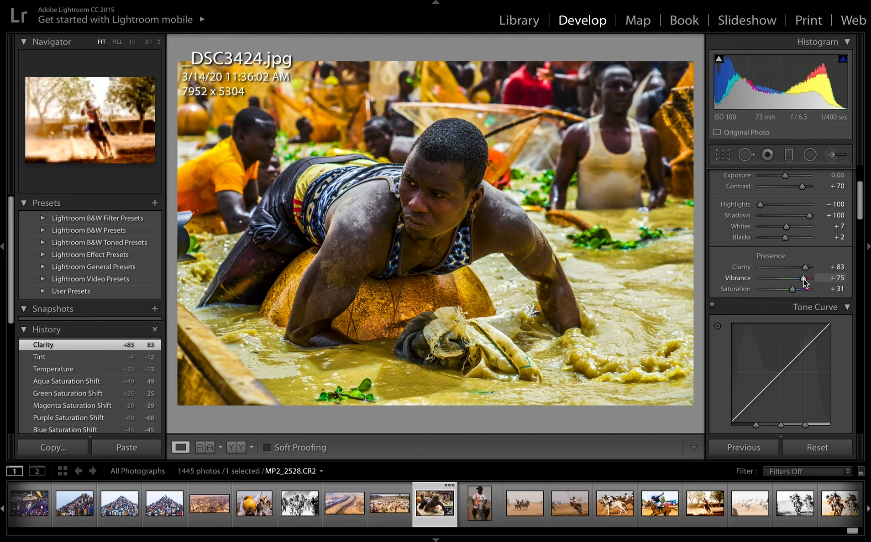
pyautogui.moveTo(803, 279); pyautogui.dragTo(803, 280)
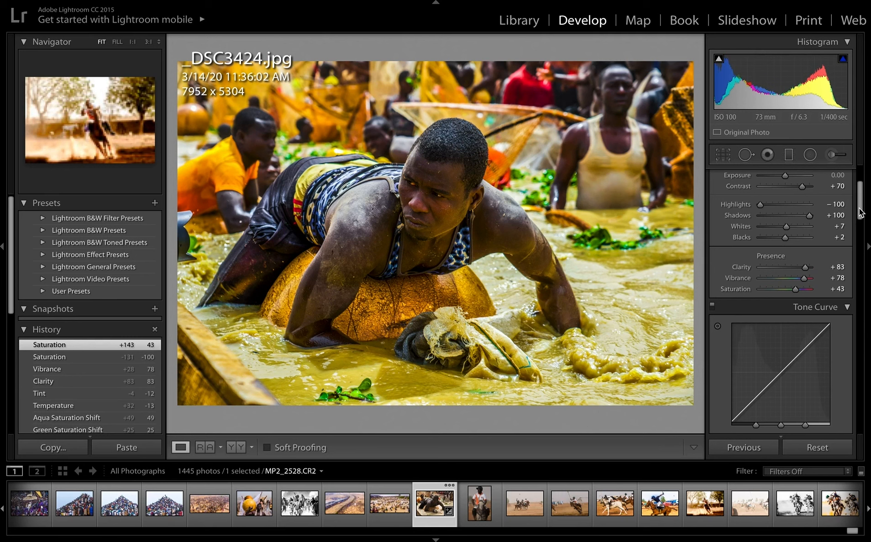
# Set the HSL saturation of the yellow tones to -100 and the orange tones to +84.
pyautogui.moveTo(860, 213); pyautogui.dragTo(862, 256)
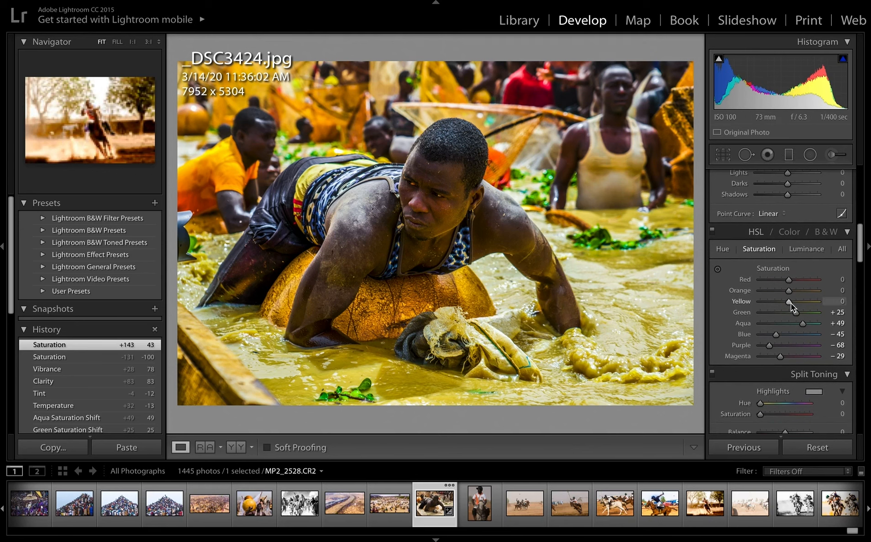
pyautogui.moveTo(791, 302); pyautogui.dragTo(748, 301)
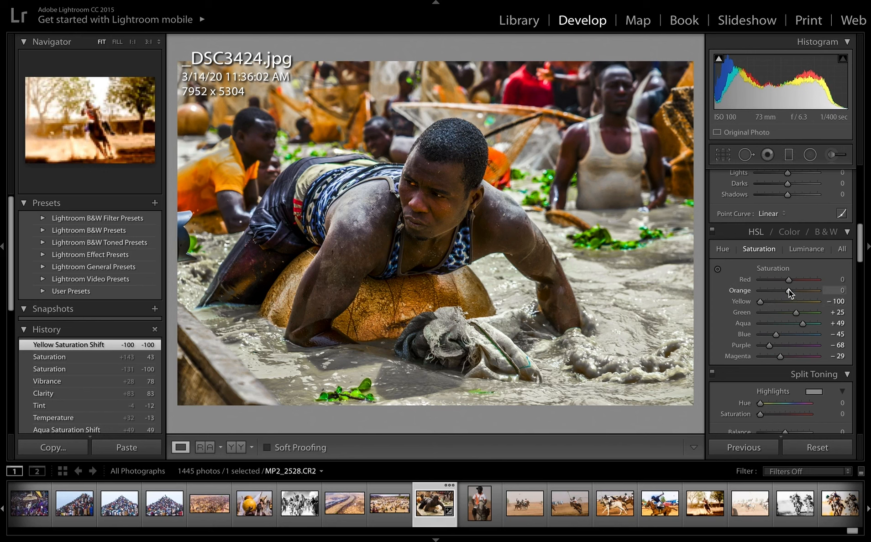
pyautogui.moveTo(789, 290); pyautogui.dragTo(812, 294)
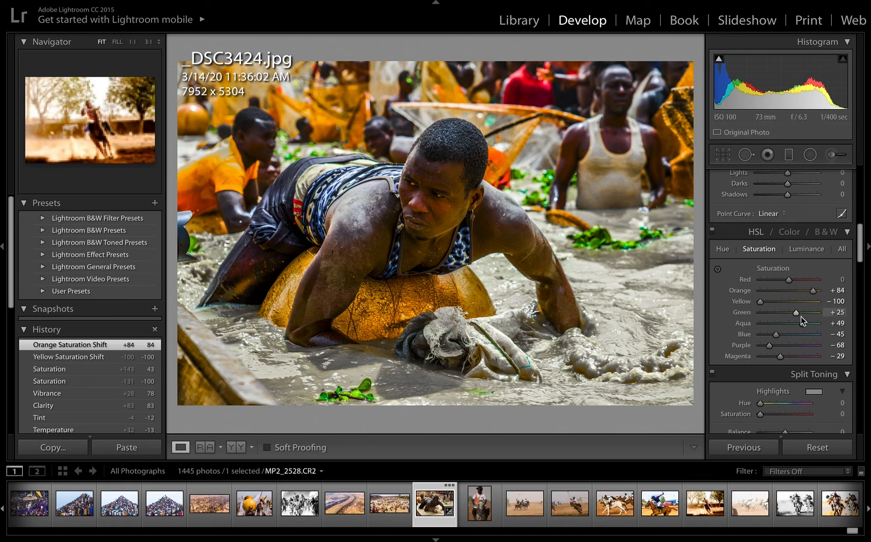
# Set the HSL saturation of the green, aqua, red, blue, purple and magenta tones to -100.
pyautogui.moveTo(797, 312); pyautogui.dragTo(751, 316)
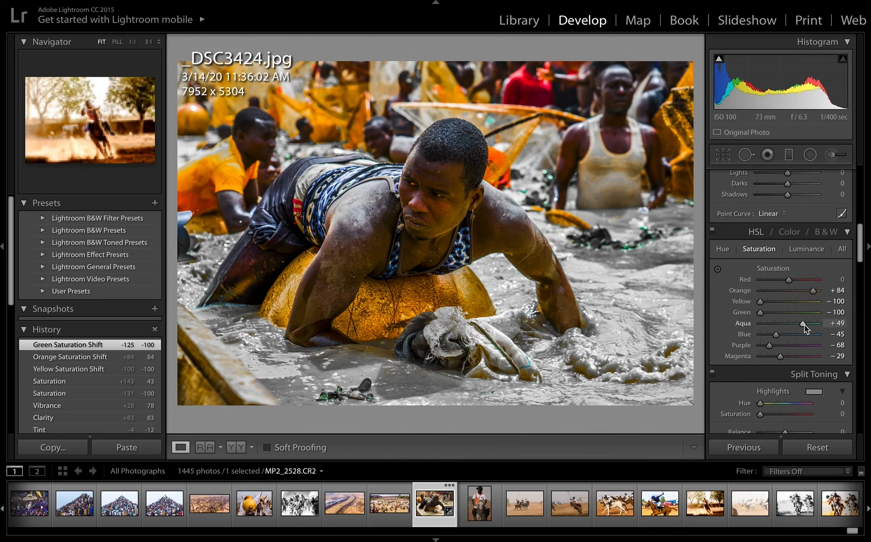
pyautogui.moveTo(804, 326); pyautogui.dragTo(752, 327)
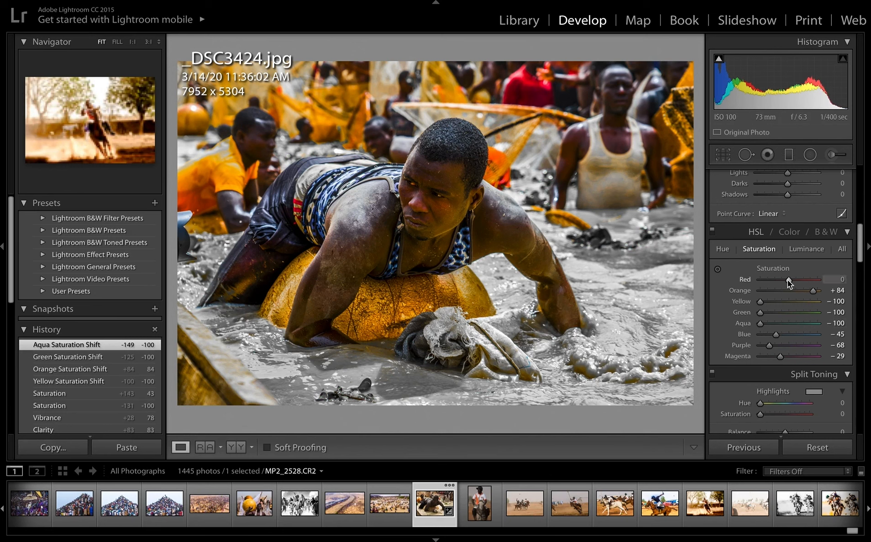
pyautogui.moveTo(787, 280); pyautogui.dragTo(743, 279)
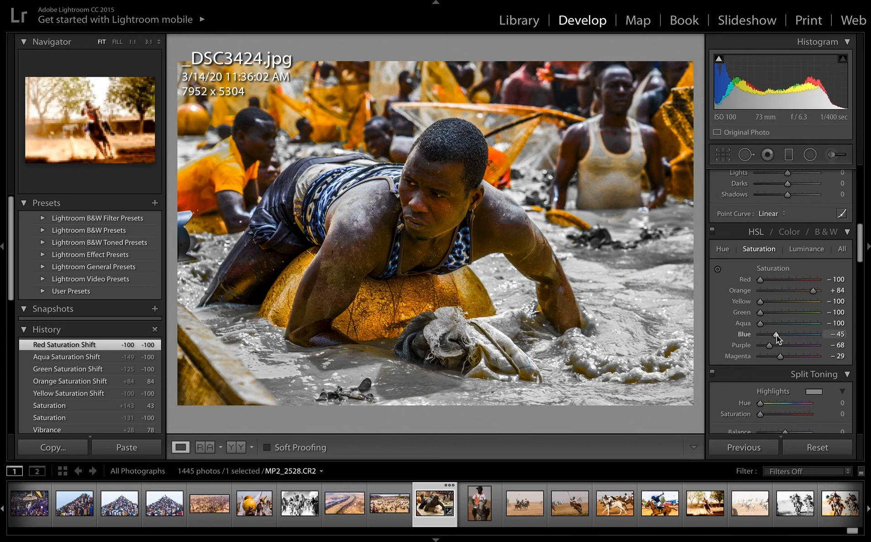
pyautogui.moveTo(777, 336); pyautogui.dragTo(728, 335)
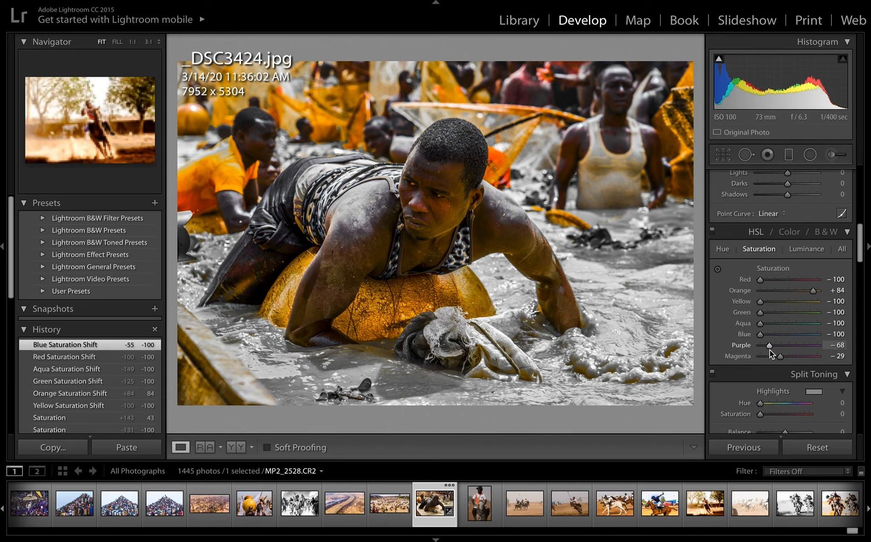
pyautogui.moveTo(769, 346); pyautogui.dragTo(745, 351)
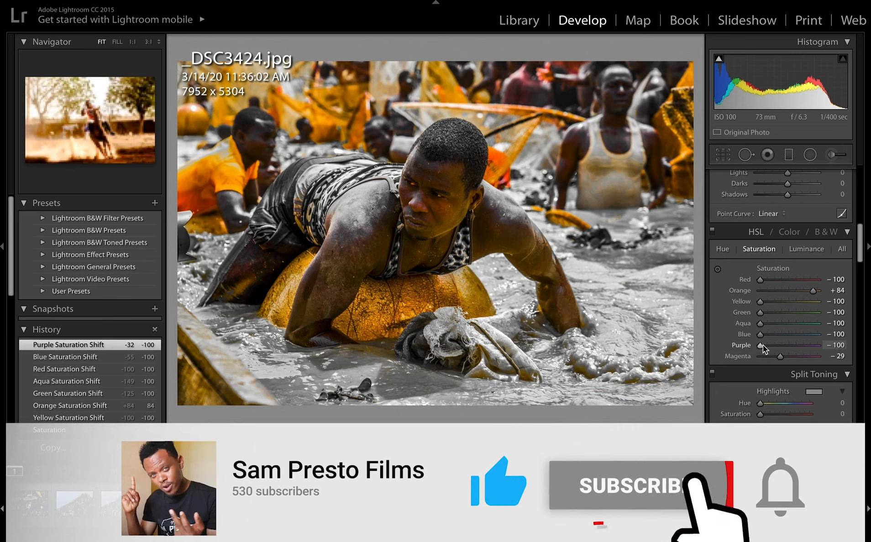
pyautogui.moveTo(783, 357); pyautogui.dragTo(759, 358)
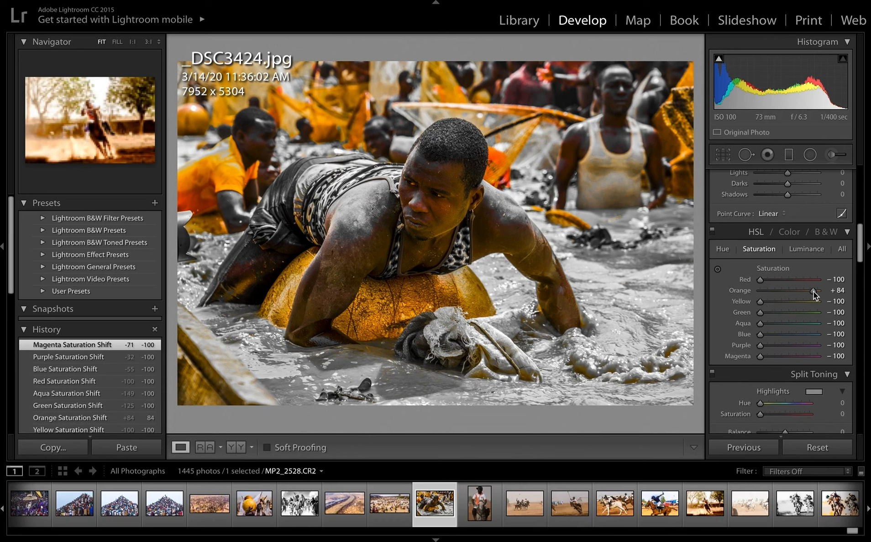
# Set the HSL hue of the orange tones to +20 and the red tones to +100.
pyautogui.click(725, 250)
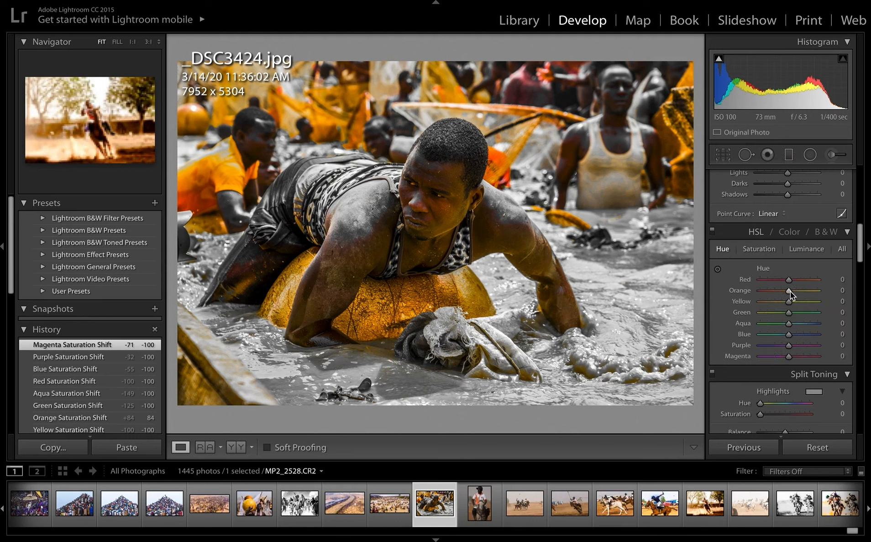
pyautogui.moveTo(790, 293); pyautogui.dragTo(796, 291)
pyautogui.moveTo(794, 292); pyautogui.dragTo(794, 292)
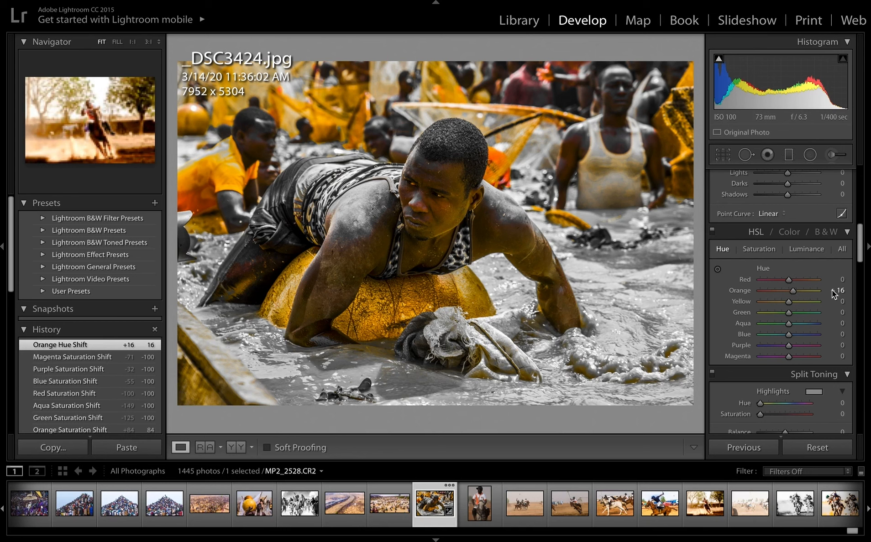
pyautogui.write('0')
pyautogui.press('Return')
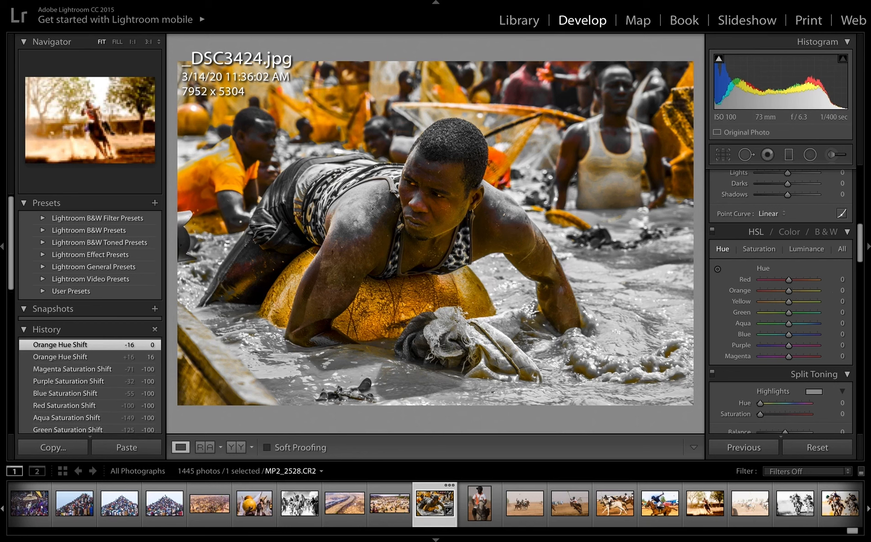
pyautogui.click(841, 291)
pyautogui.write('20')
pyautogui.press('Return')
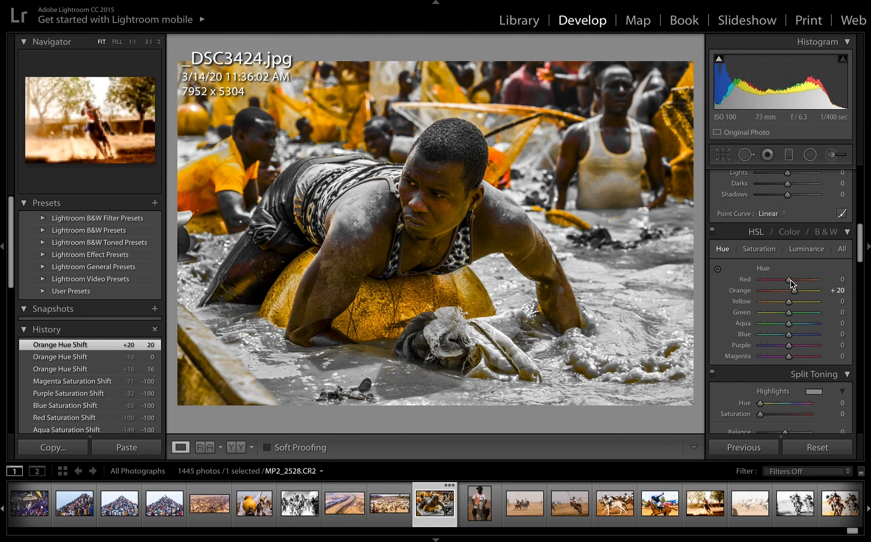
pyautogui.moveTo(794, 281); pyautogui.dragTo(819, 281)
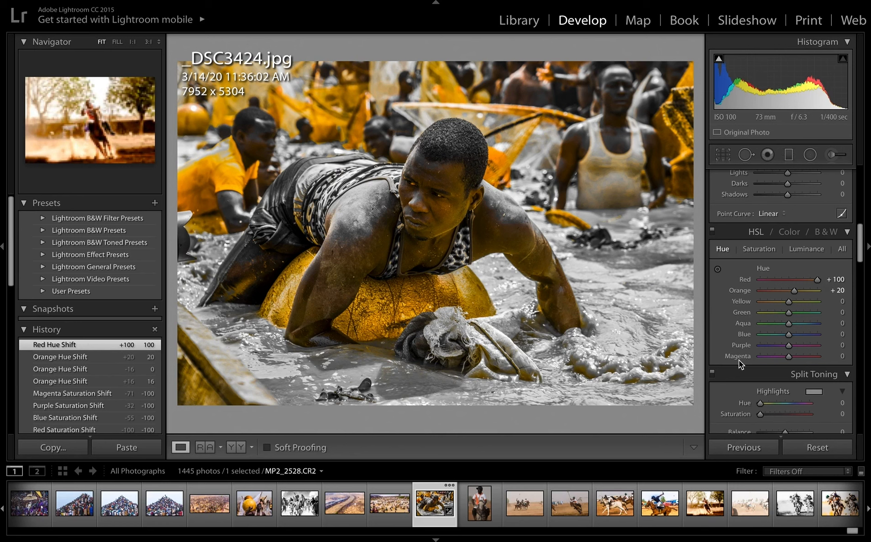
# Set the HSL luminance of the blue tones to -100, red to -97, green to -56, aqua to -61 and purple to +10.
pyautogui.click(808, 250)
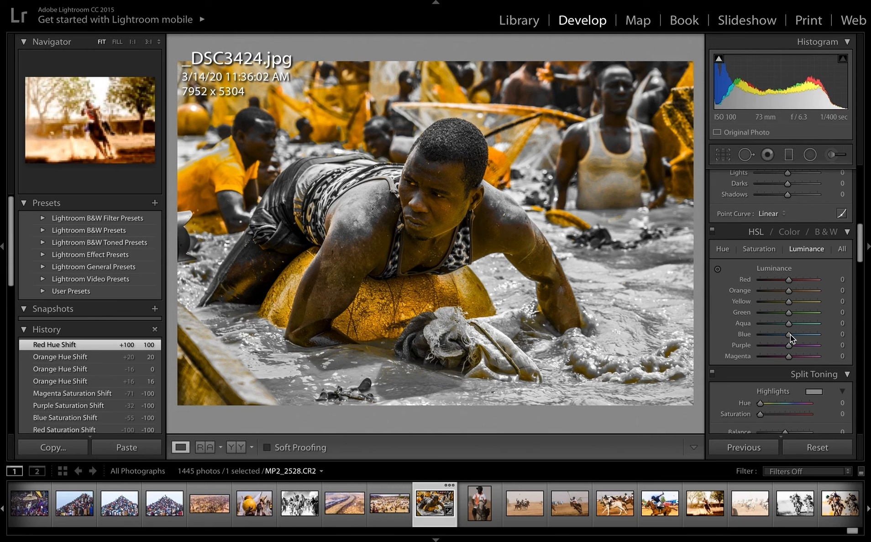
pyautogui.moveTo(789, 335); pyautogui.dragTo(761, 337)
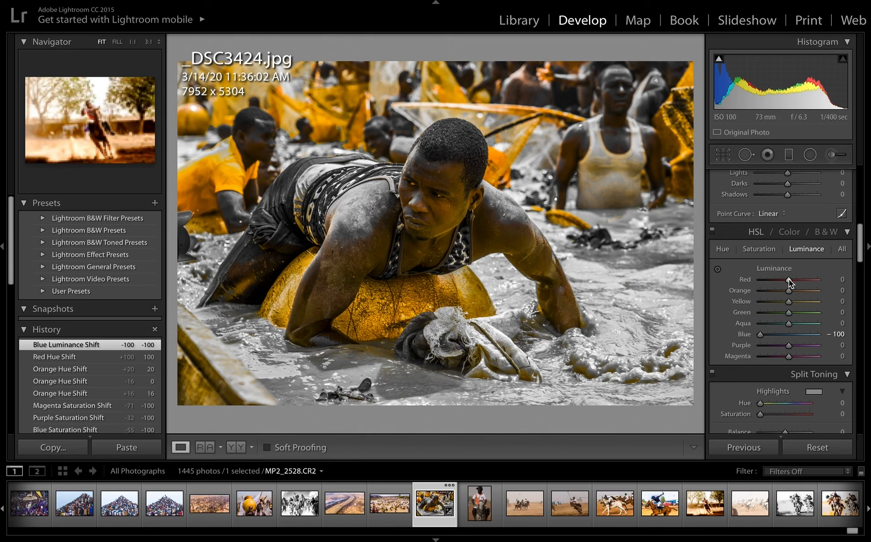
pyautogui.moveTo(789, 280); pyautogui.dragTo(761, 283)
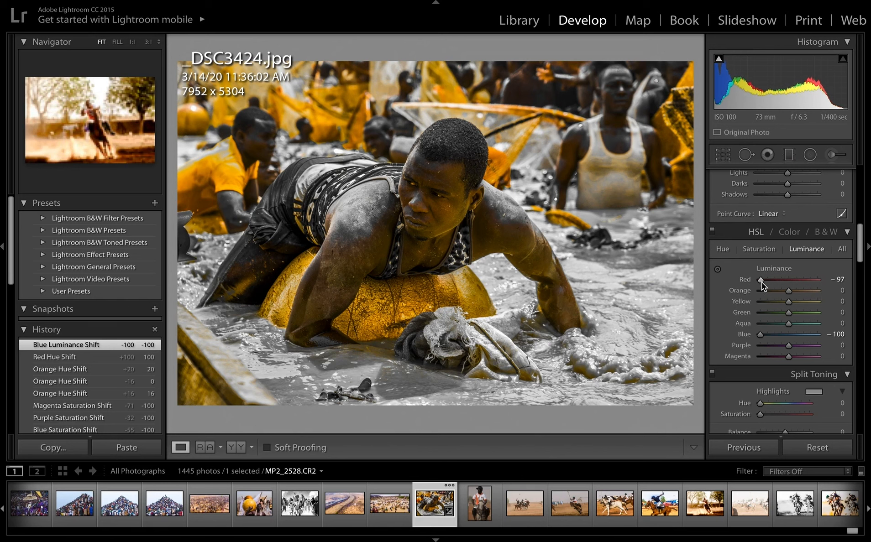
pyautogui.moveTo(761, 282); pyautogui.dragTo(762, 281)
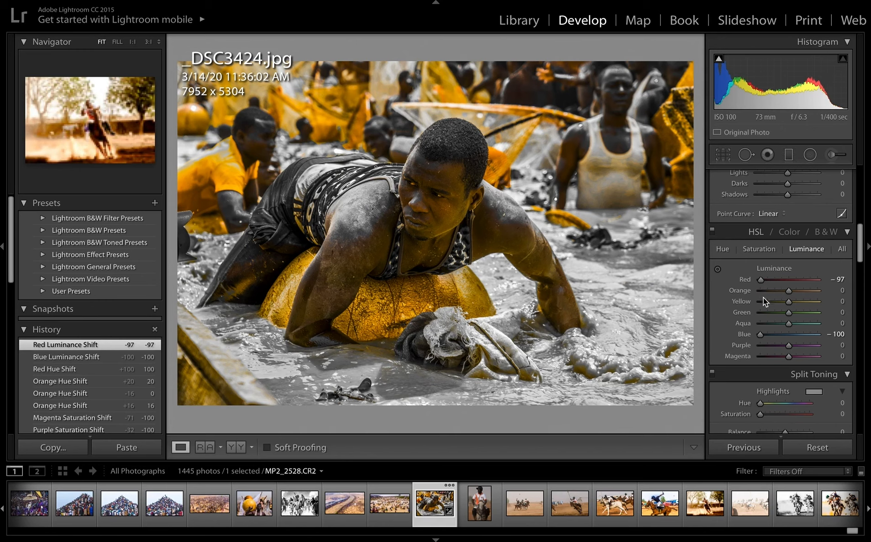
pyautogui.moveTo(790, 314); pyautogui.dragTo(773, 311)
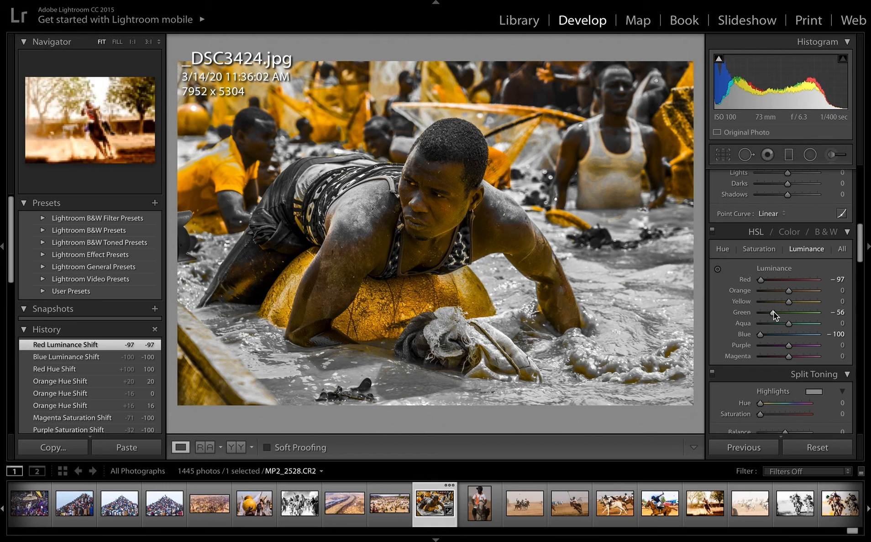
pyautogui.moveTo(773, 312); pyautogui.dragTo(791, 348)
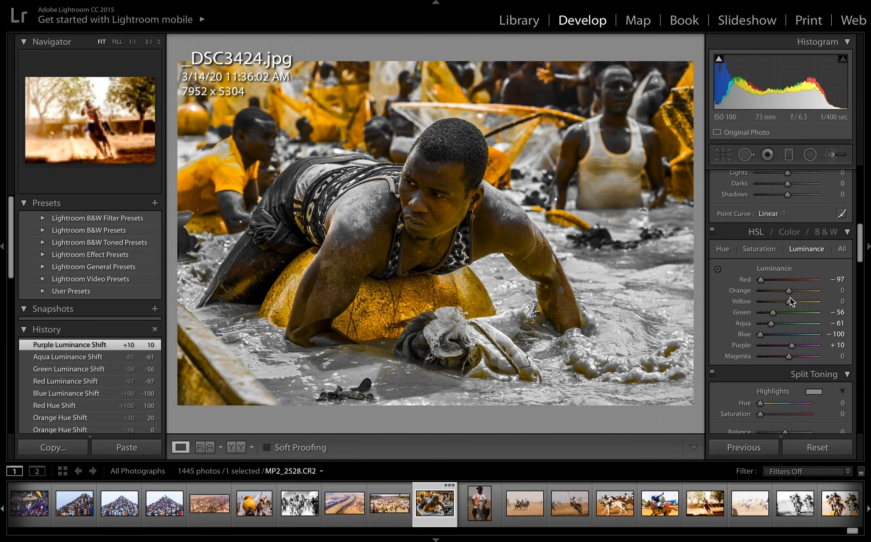